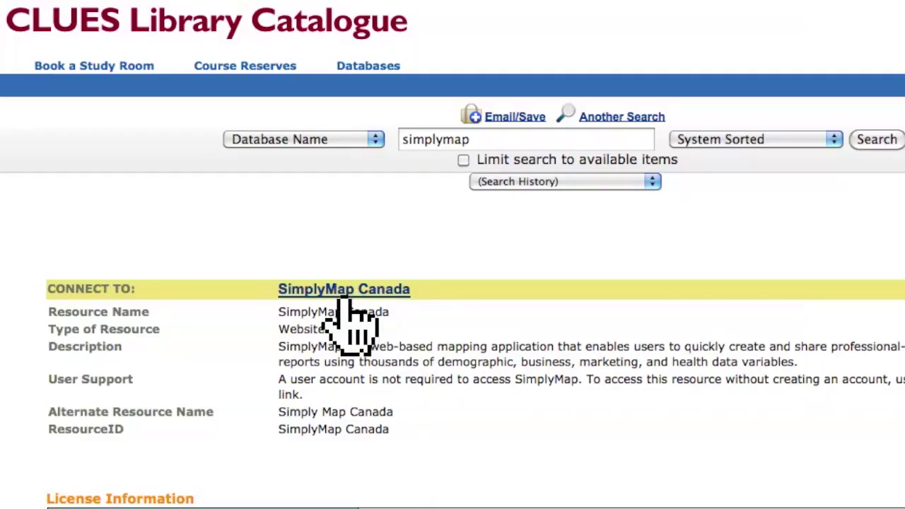
Step: Open the SimplyMap Canada database from the 'simplymap' catalogue search results
{"action": "left_click", "coordinate": [346, 296]}
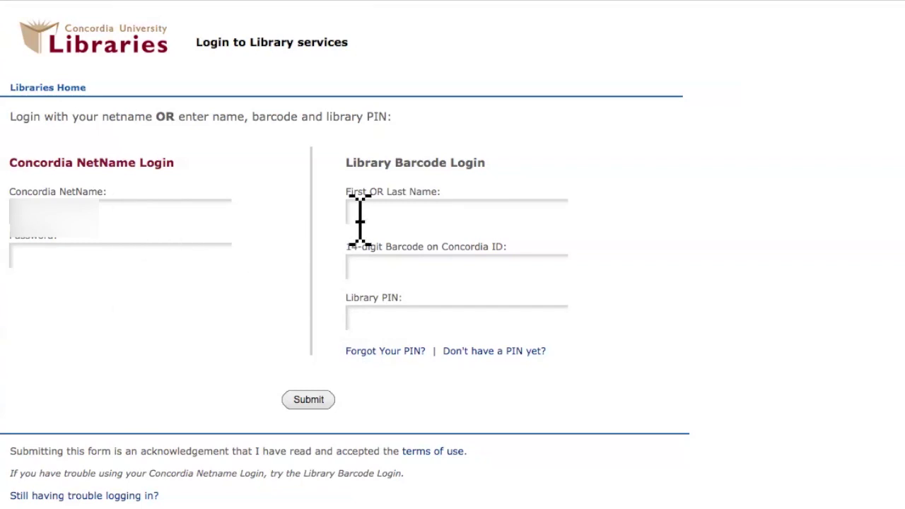
Step: Sign in to the Concordia library login with the saved NetName and password
{"action": "key", "text": "Return"}
{"action": "key", "text": "Tab"}
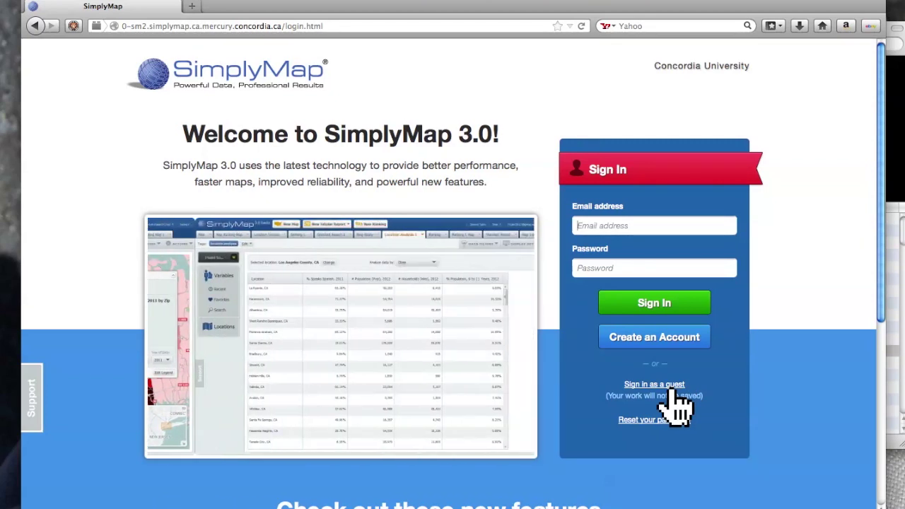
Step: Enter SimplyMap as a guest and show the Variables browser
{"action": "left_click", "coordinate": [669, 389]}
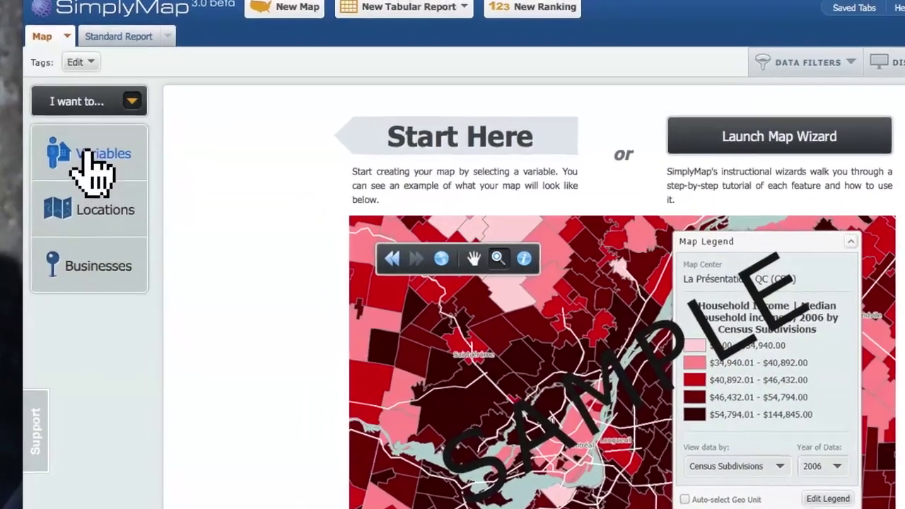
{"action": "left_click", "coordinate": [86, 152]}
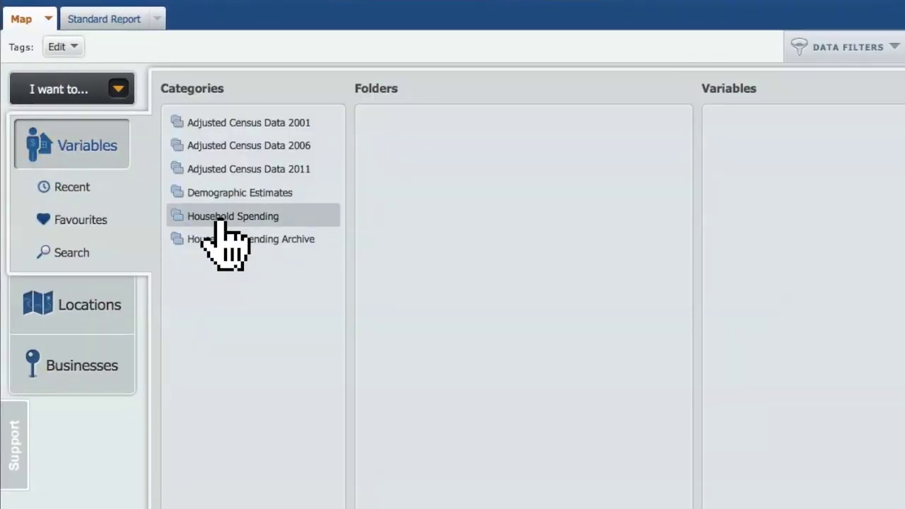
Step: Browse to Household Spending > In 2011 Geographies > Household Operation > Pet Expenses
{"action": "left_click", "coordinate": [222, 223]}
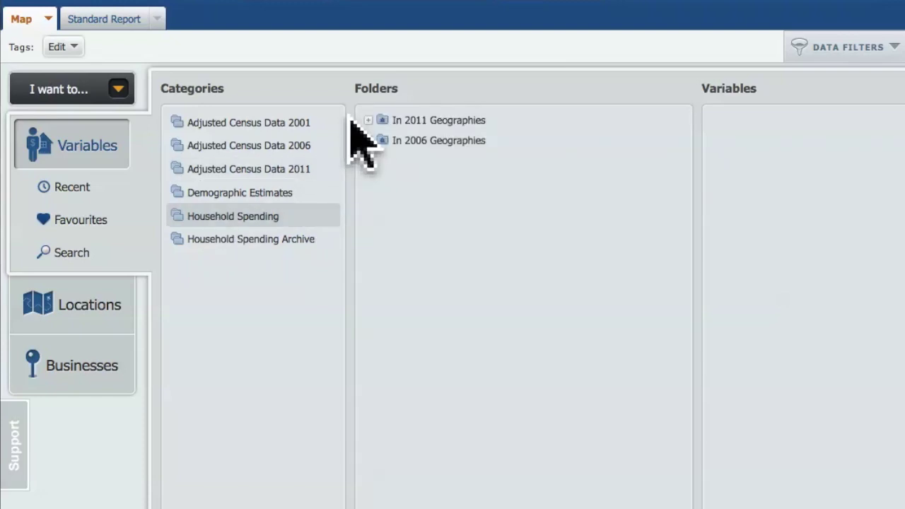
{"action": "left_click", "coordinate": [368, 125]}
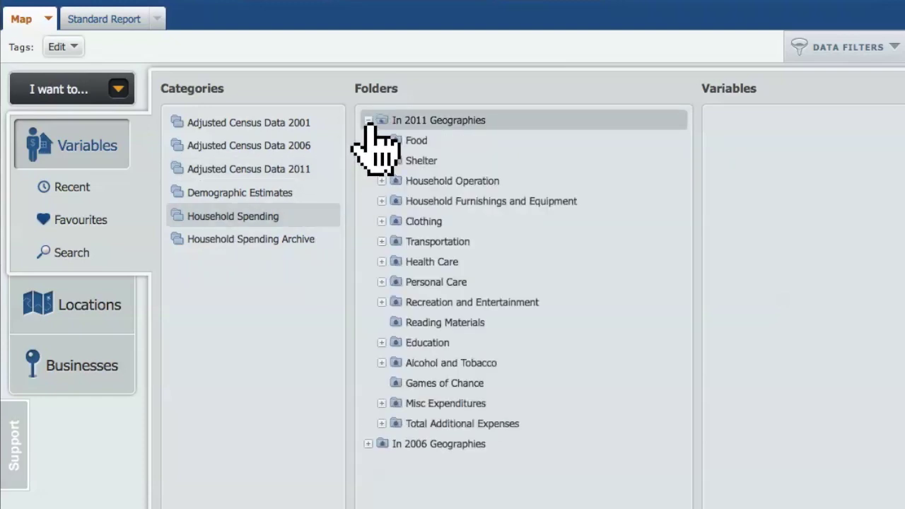
{"action": "left_click", "coordinate": [382, 181]}
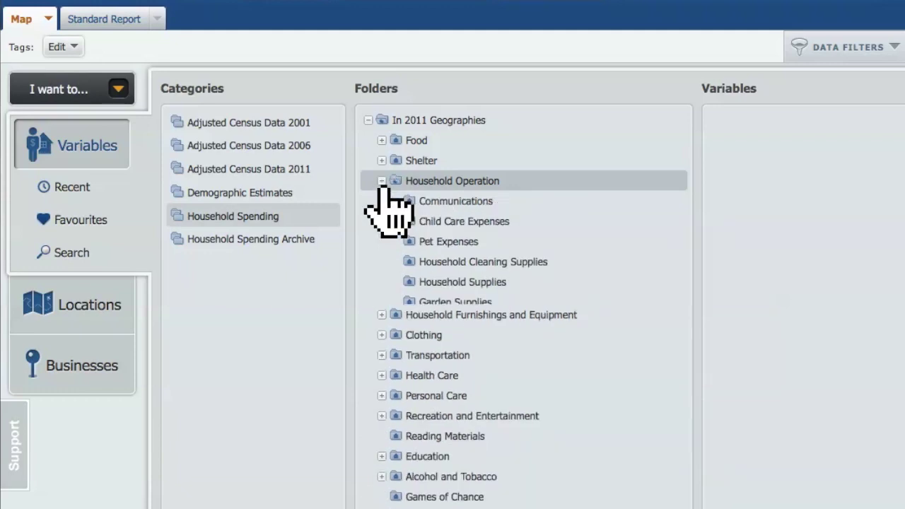
{"action": "left_click", "coordinate": [462, 243]}
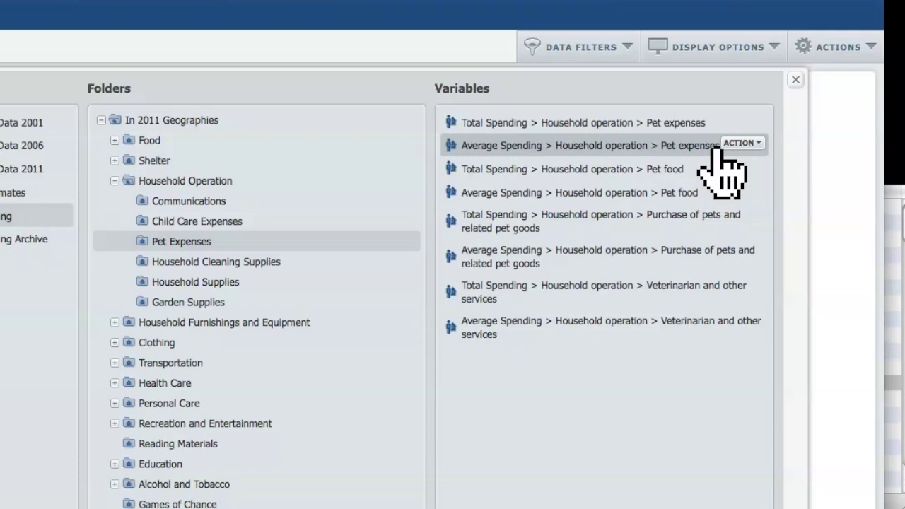
Step: Use the Average Spending on pet expenses variable for the map
{"action": "left_click", "coordinate": [740, 143]}
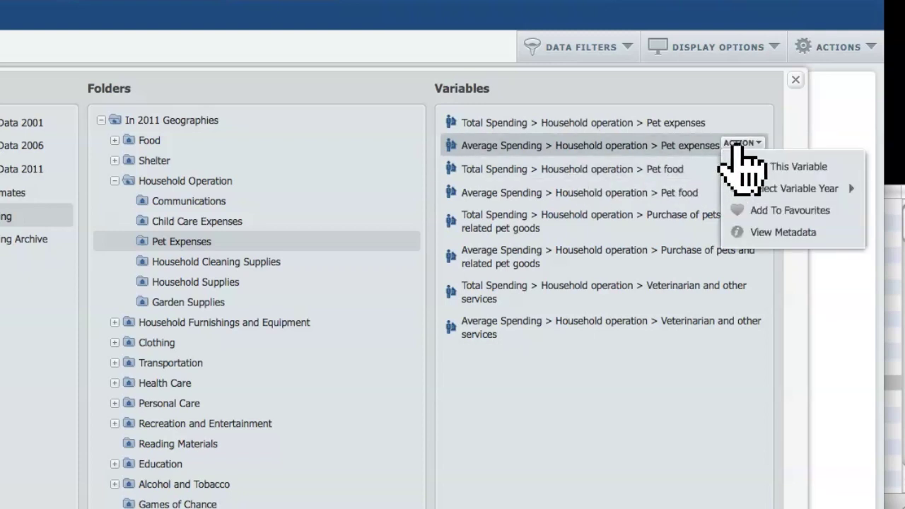
{"action": "left_click", "coordinate": [756, 166]}
{"action": "left_click", "coordinate": [741, 169]}
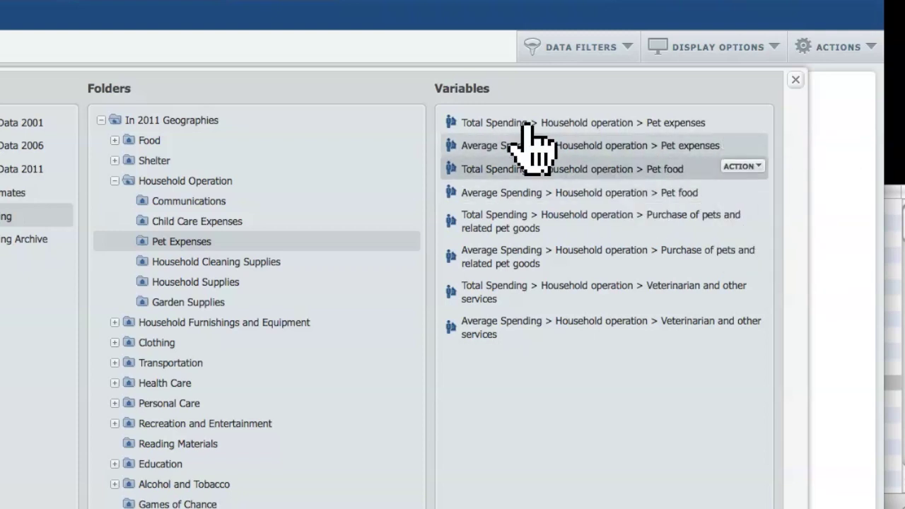
{"action": "left_click", "coordinate": [741, 142]}
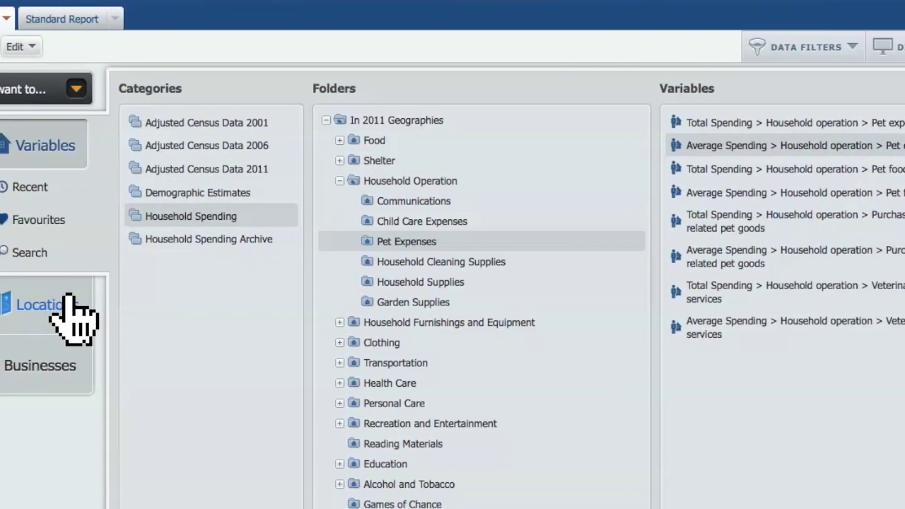
{"action": "left_click", "coordinate": [95, 311]}
Step: Set a custom location: Census Metro Areas, Quebec, Montréal, QC (CMACA)
{"action": "left_click", "coordinate": [106, 306]}
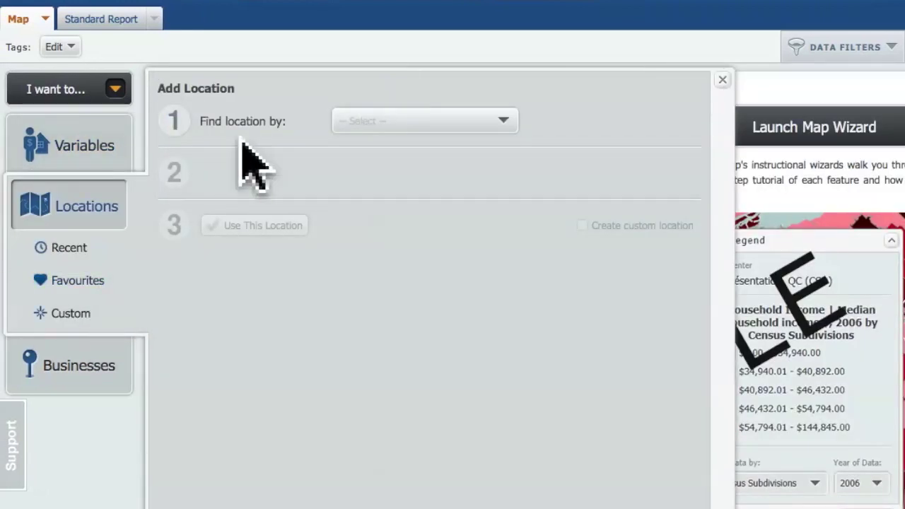
{"action": "left_click", "coordinate": [428, 121]}
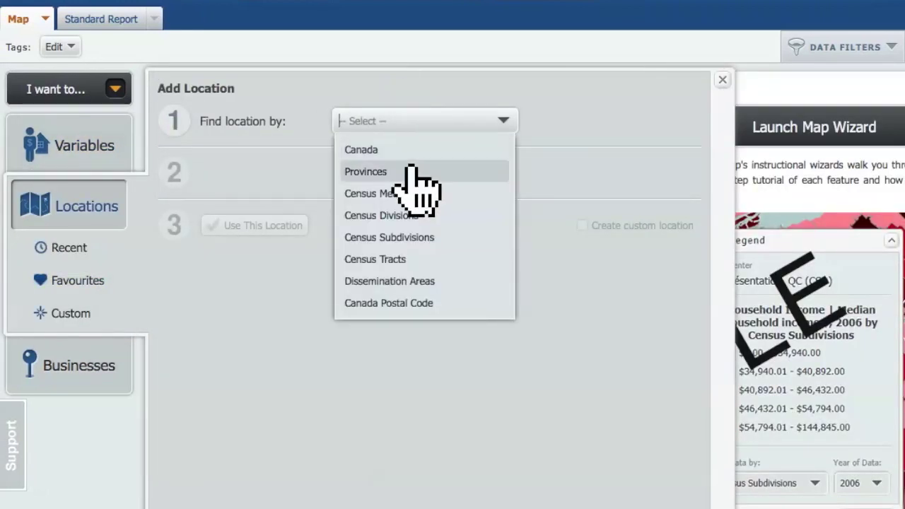
{"action": "left_click", "coordinate": [463, 213]}
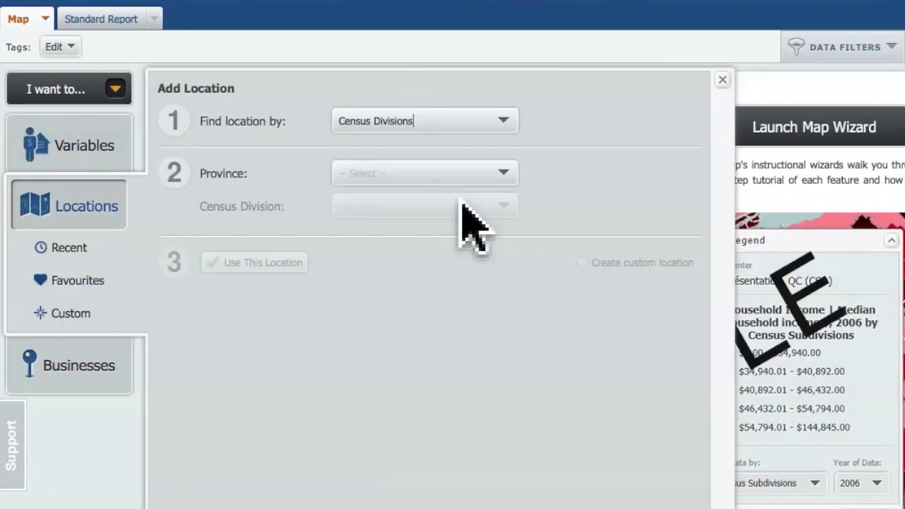
{"action": "left_click", "coordinate": [437, 123]}
{"action": "left_click", "coordinate": [441, 193]}
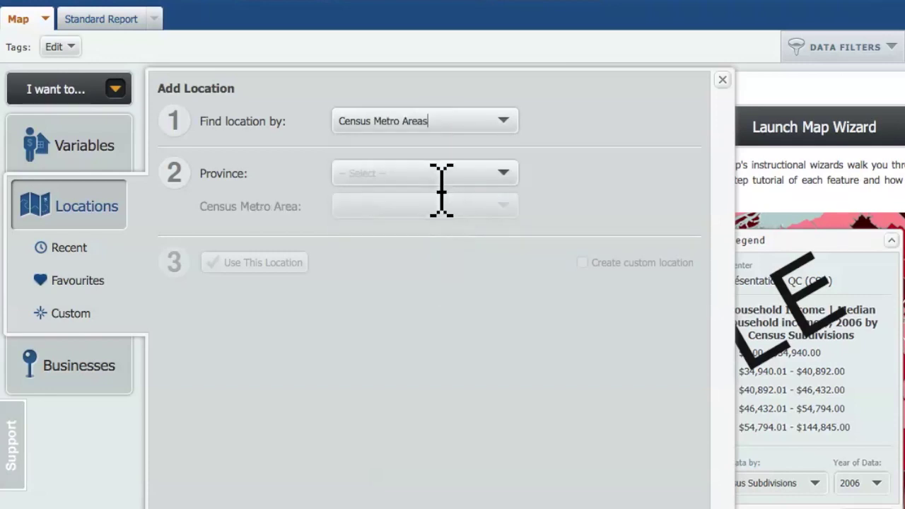
{"action": "left_click", "coordinate": [441, 177]}
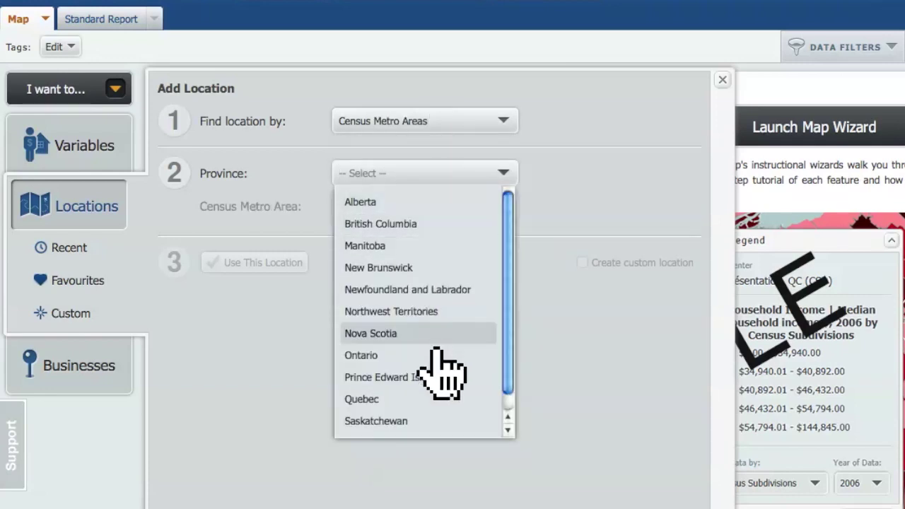
{"action": "left_click", "coordinate": [419, 397]}
{"action": "left_click", "coordinate": [441, 208]}
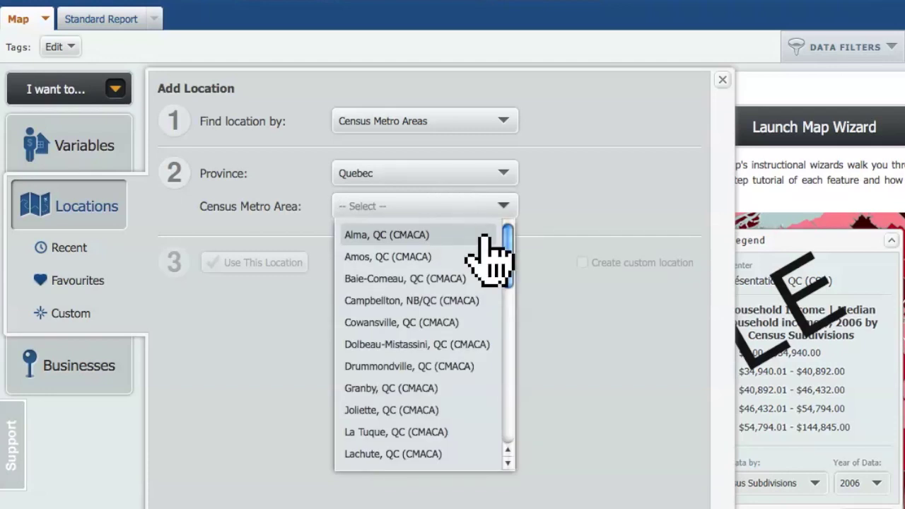
{"action": "left_click_drag", "start_coordinate": [509, 241], "coordinate": [510, 272]}
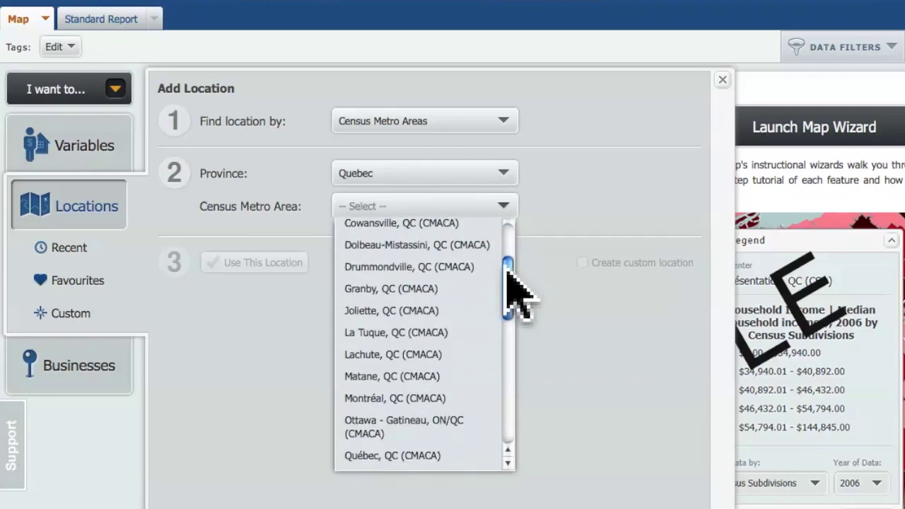
{"action": "left_click", "coordinate": [387, 400]}
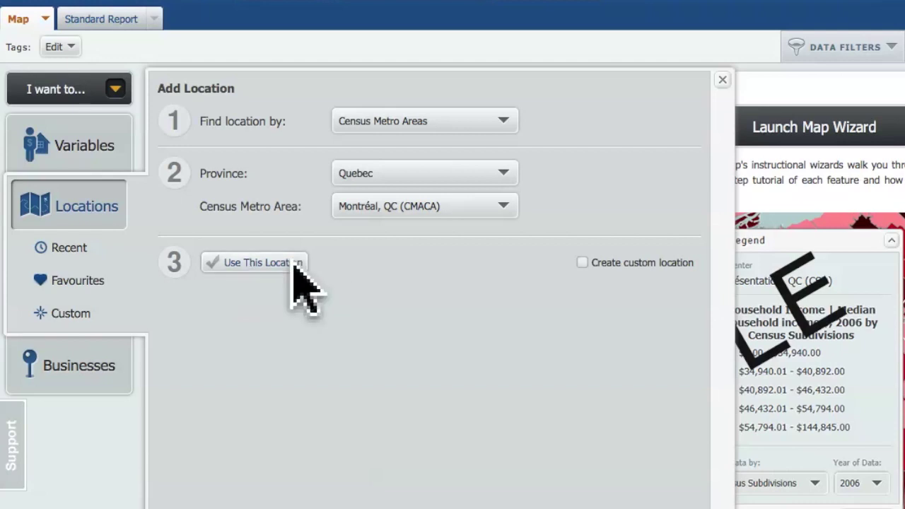
{"action": "left_click", "coordinate": [86, 373]}
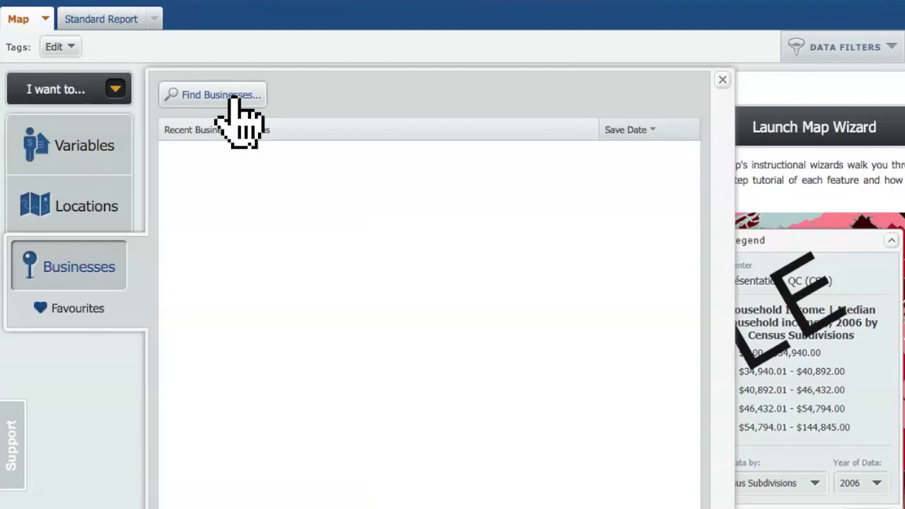
Step: Map businesses with Primary NAICS Code containing 45391 as a search named 'Pet Stores'
{"action": "left_click", "coordinate": [234, 96]}
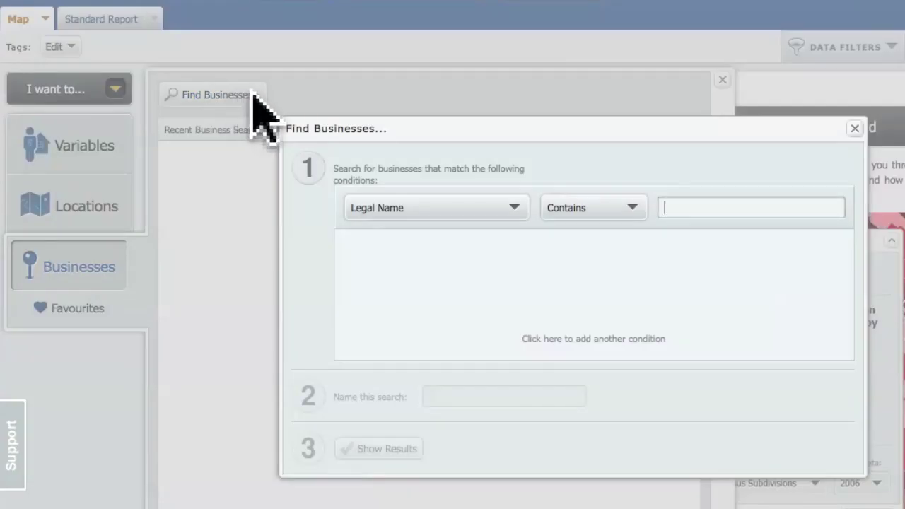
{"action": "left_click", "coordinate": [420, 209]}
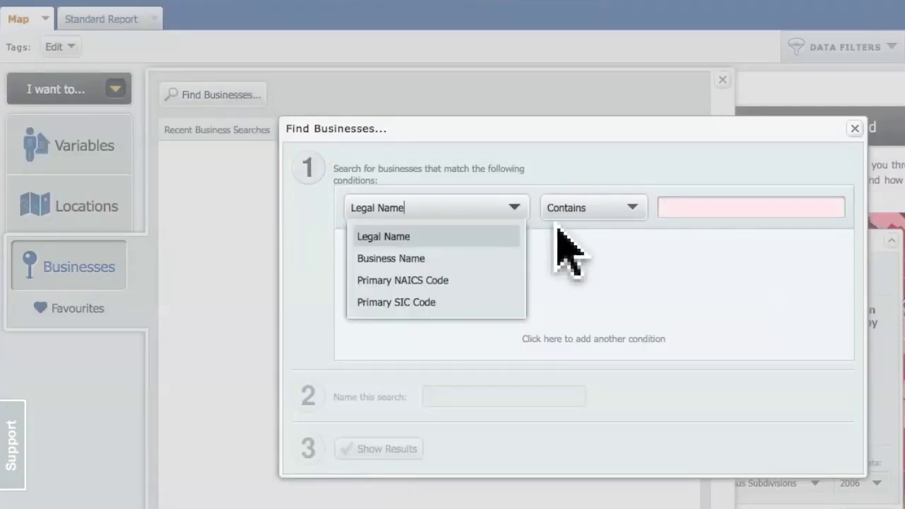
{"action": "left_click", "coordinate": [478, 286]}
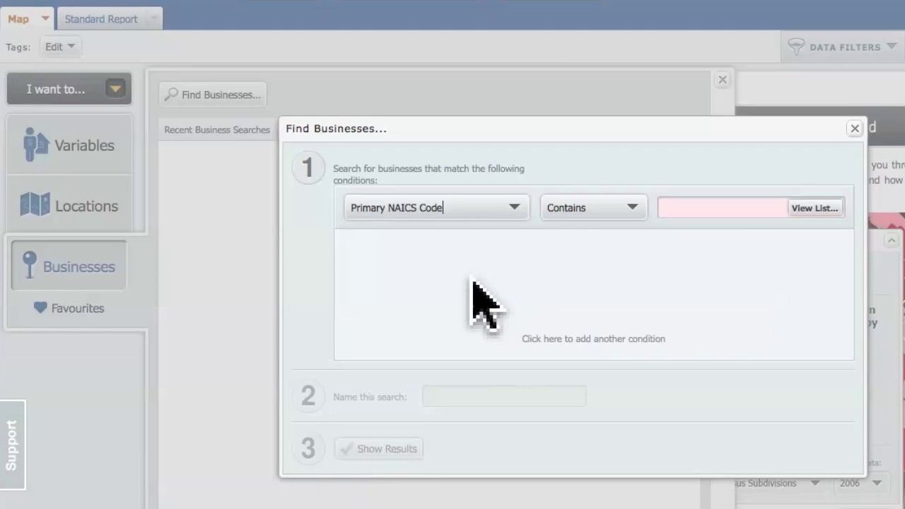
{"action": "left_click", "coordinate": [747, 211]}
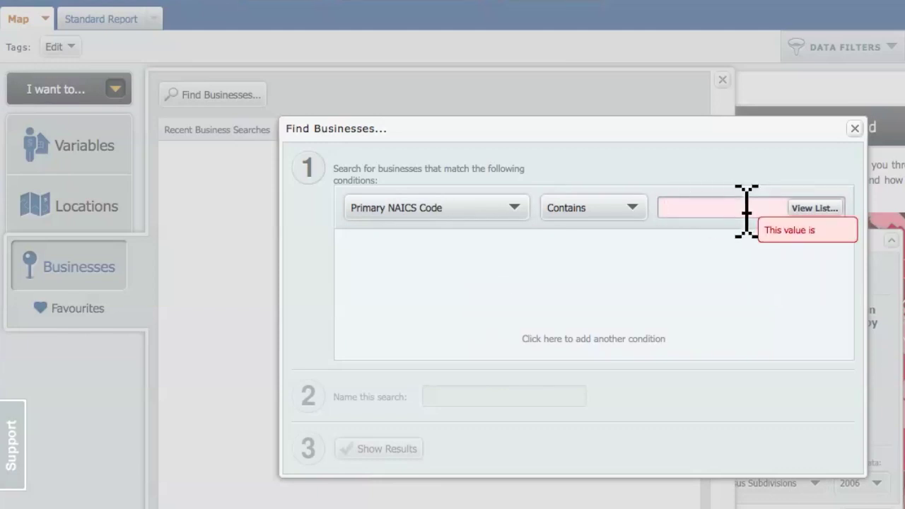
{"action": "type", "text": "45391"}
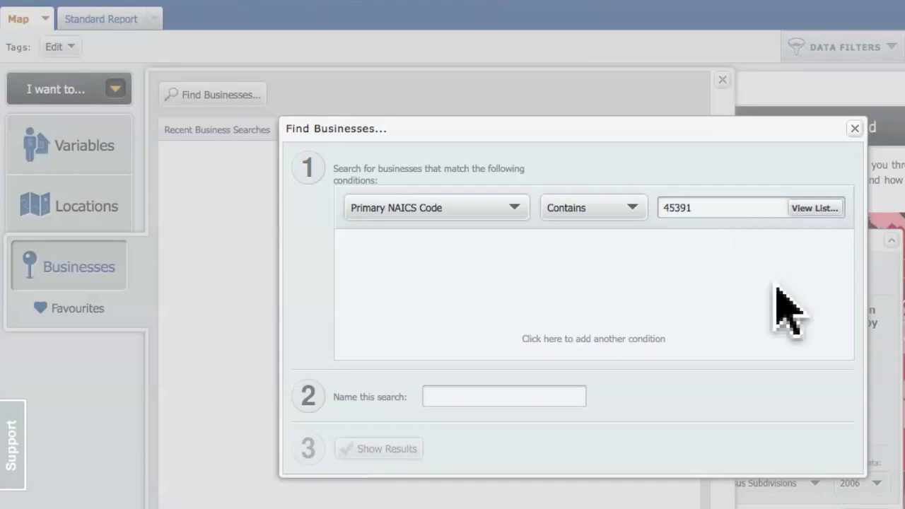
{"action": "left_click", "coordinate": [538, 400]}
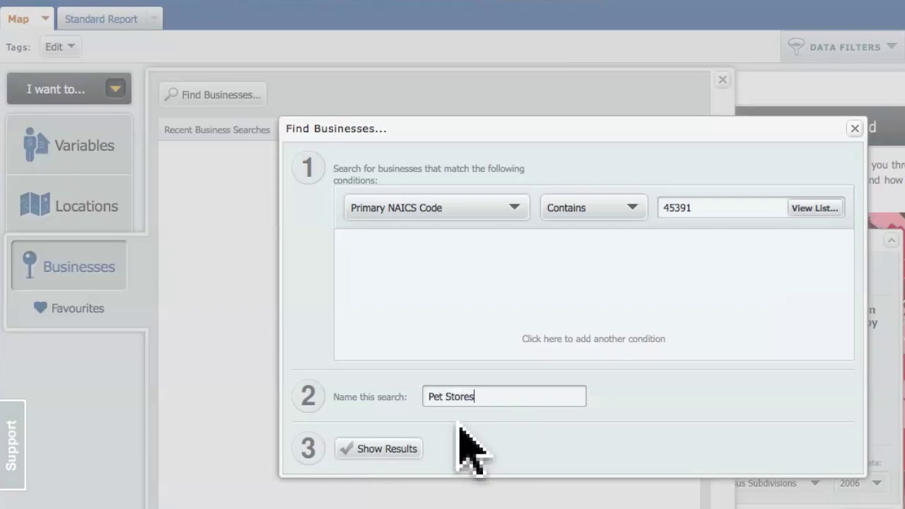
{"action": "left_click", "coordinate": [387, 450]}
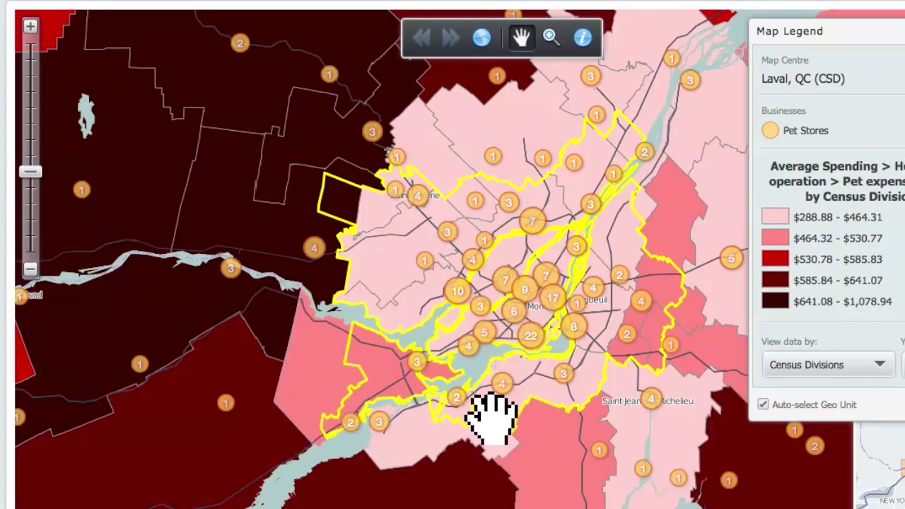
Step: Zoom the map until average pet spending is shaded by Census Tracts
{"action": "scroll", "coordinate": [488, 419], "scroll_direction": "up", "scroll_amount": 4}
{"action": "scroll", "coordinate": [481, 408], "scroll_direction": "up", "scroll_amount": 3}
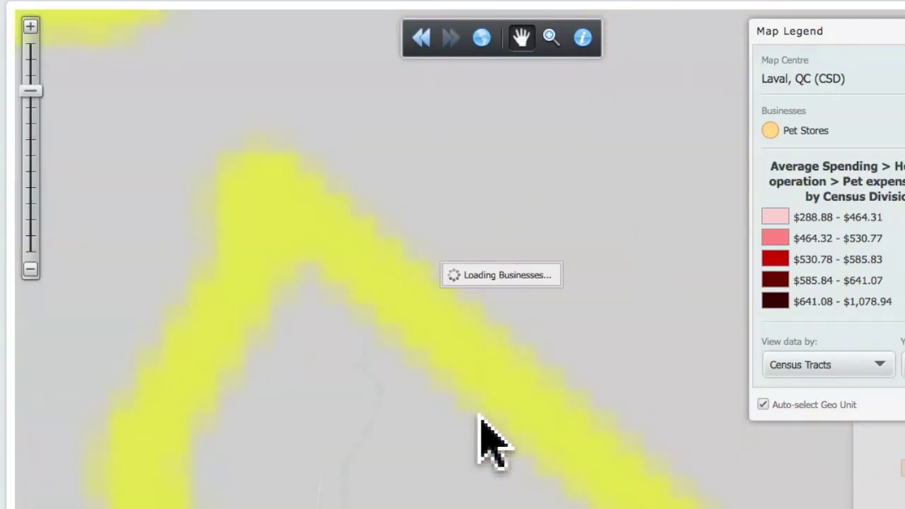
{"action": "scroll", "coordinate": [475, 412], "scroll_direction": "up", "scroll_amount": 2}
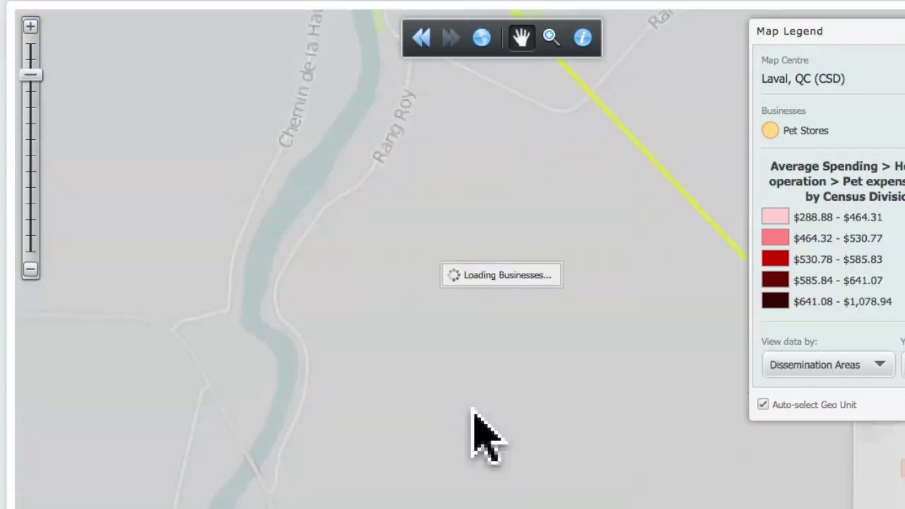
{"action": "left_click", "coordinate": [30, 269]}
{"action": "left_click", "coordinate": [31, 269]}
{"action": "left_click", "coordinate": [31, 269]}
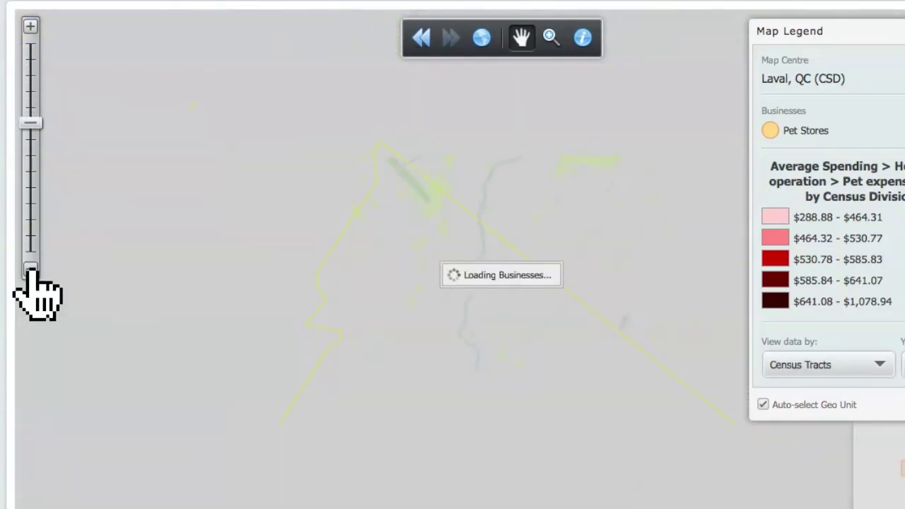
{"action": "left_click", "coordinate": [31, 269]}
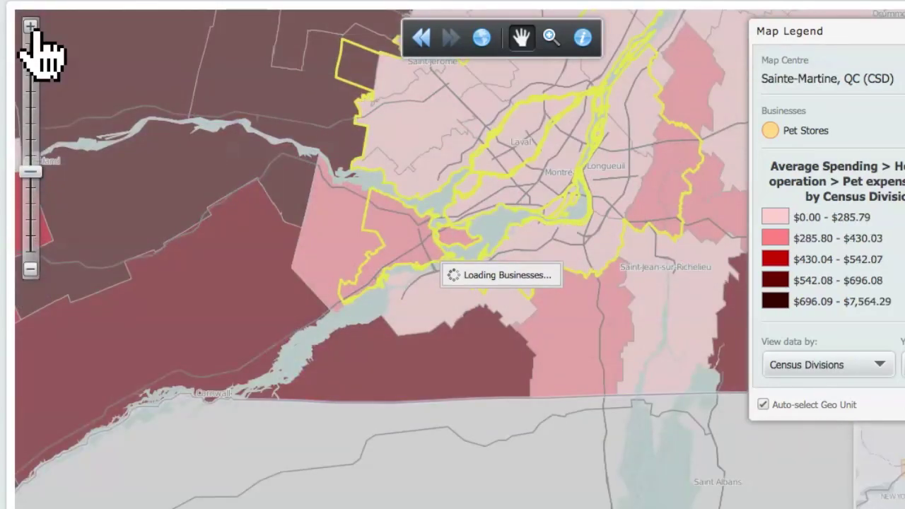
{"action": "left_click", "coordinate": [31, 26]}
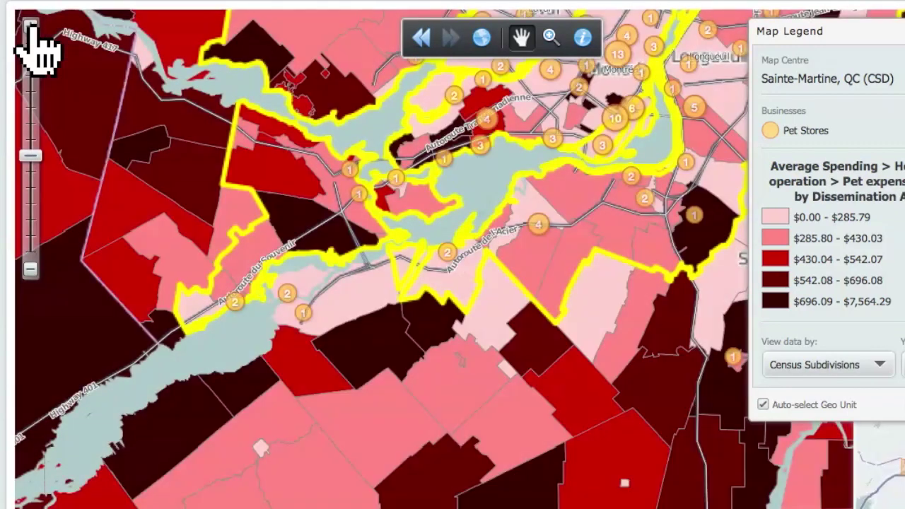
{"action": "left_click", "coordinate": [30, 26]}
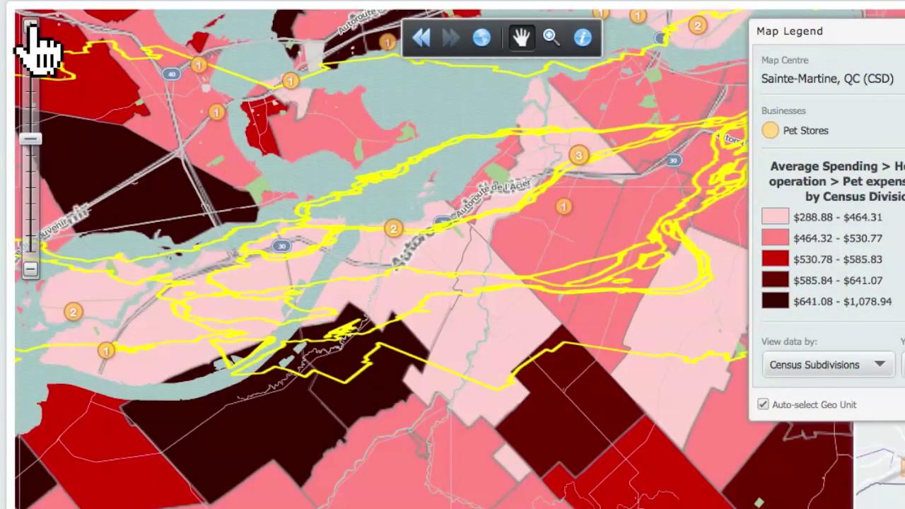
{"action": "left_click", "coordinate": [30, 26]}
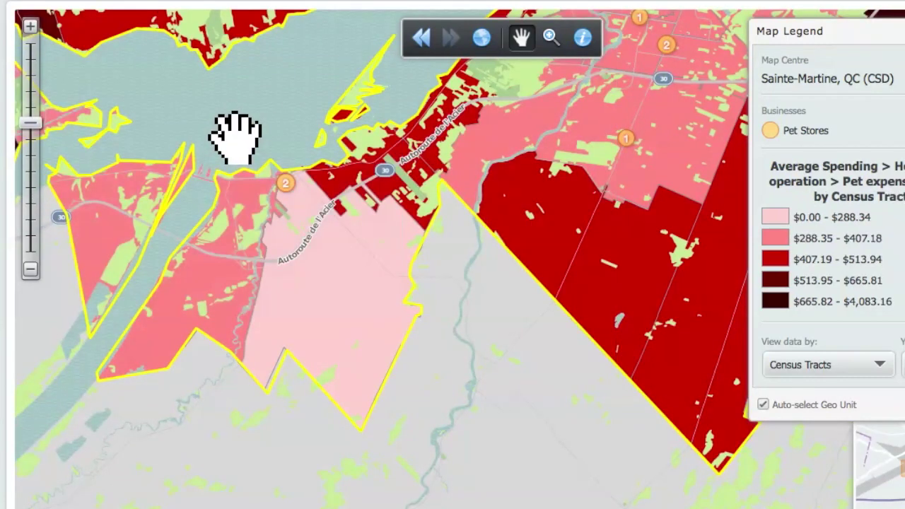
Step: Pan toward Pointe-Claire, checking a Beaconsfield pet store's details along the way
{"action": "left_click_drag", "start_coordinate": [231, 134], "coordinate": [596, 418]}
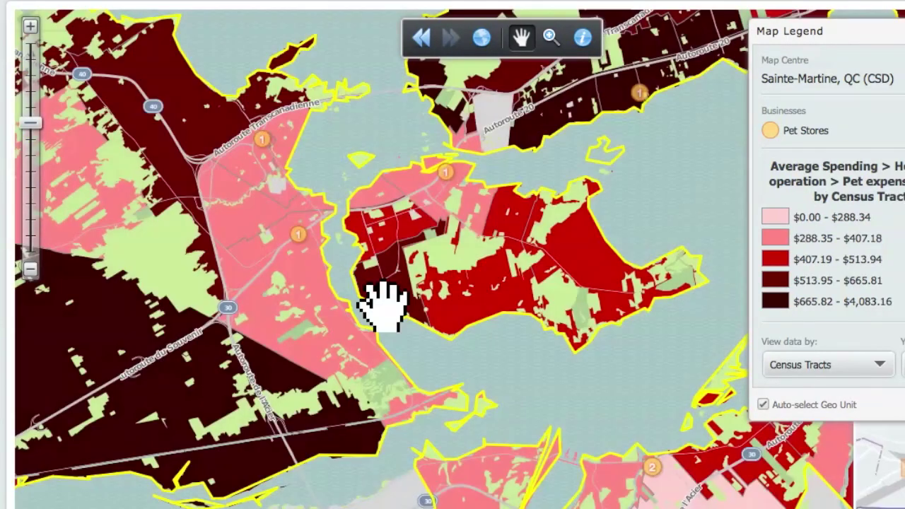
{"action": "left_click_drag", "start_coordinate": [670, 182], "coordinate": [497, 427]}
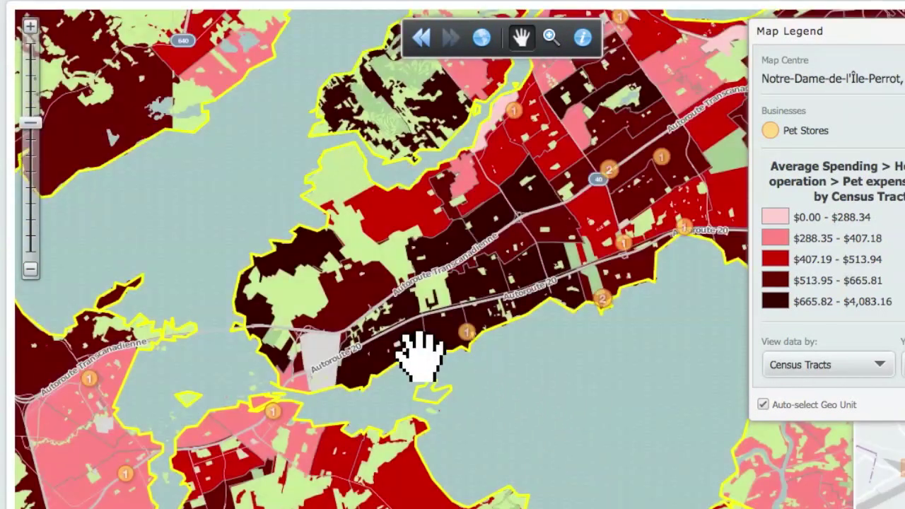
{"action": "left_click", "coordinate": [467, 332]}
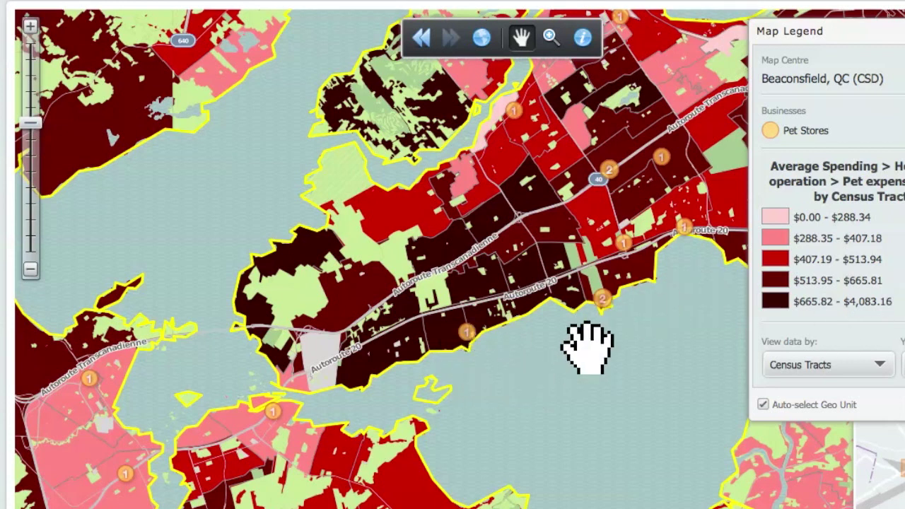
{"action": "left_click_drag", "start_coordinate": [541, 313], "coordinate": [469, 374]}
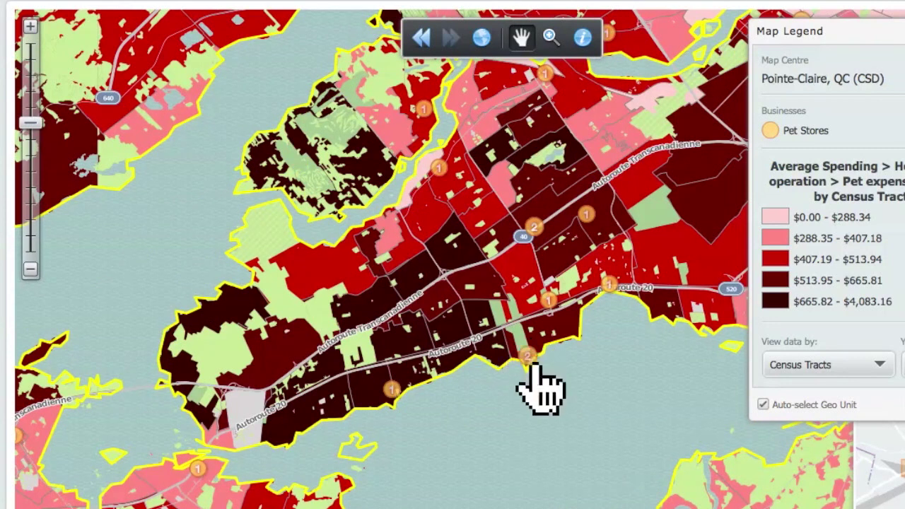
{"action": "left_click", "coordinate": [533, 358]}
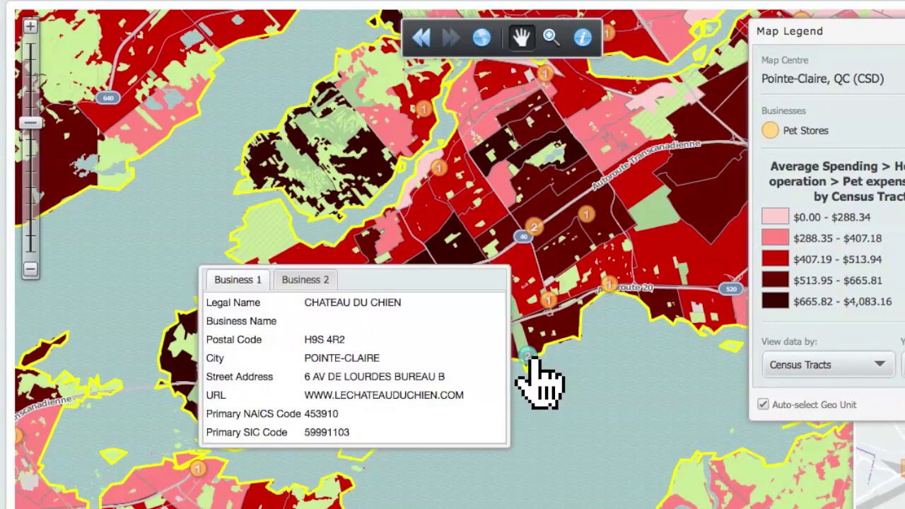
{"action": "left_click", "coordinate": [316, 281]}
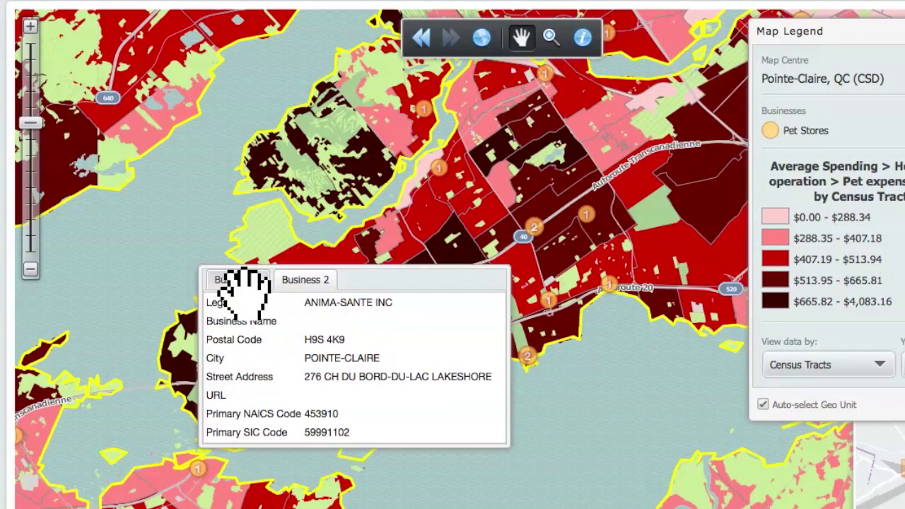
{"action": "left_click", "coordinate": [239, 281]}
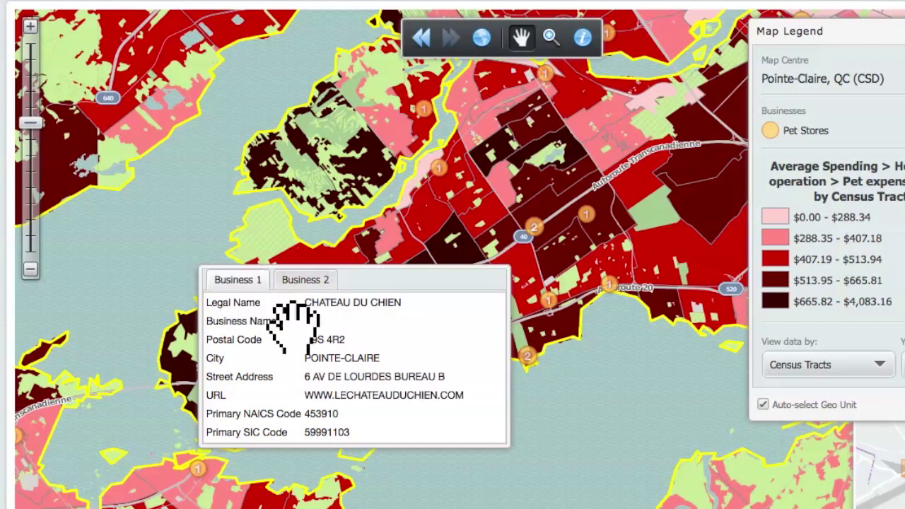
{"action": "left_click", "coordinate": [606, 369]}
{"action": "left_click", "coordinate": [550, 301]}
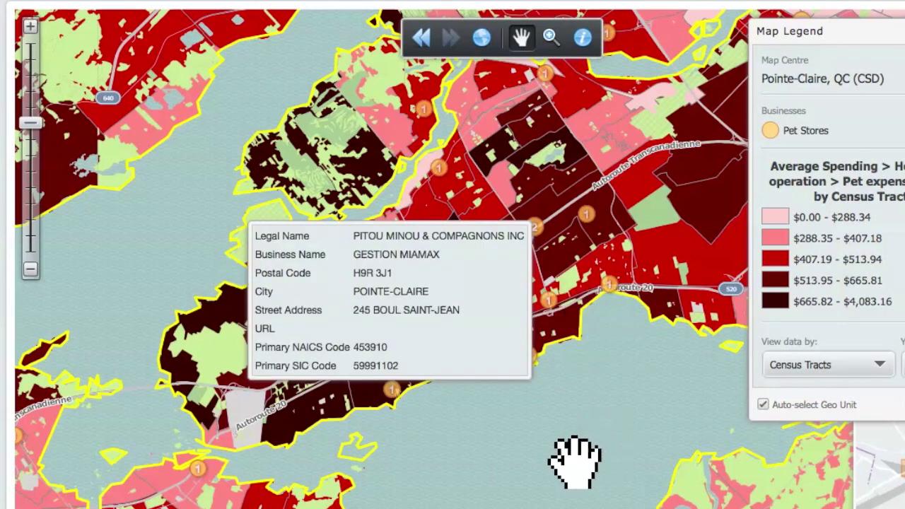
{"action": "left_click", "coordinate": [612, 361]}
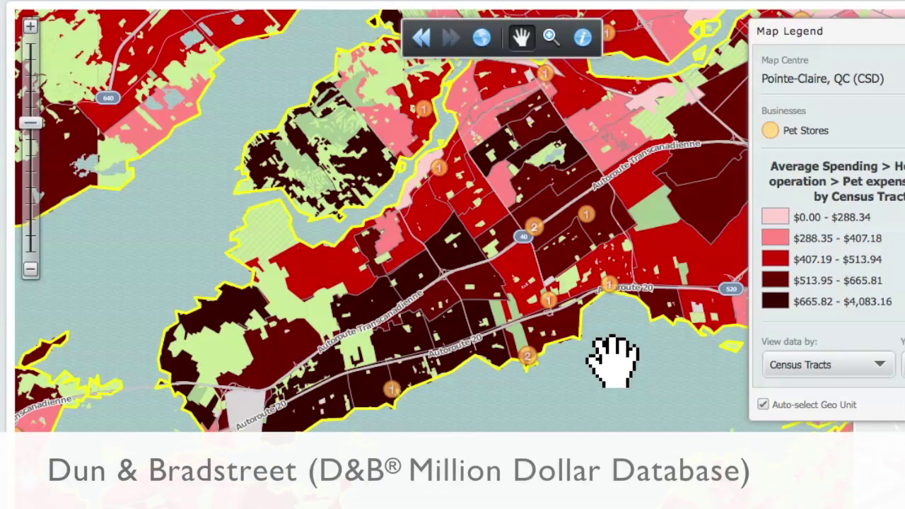
Step: Zoom out two levels to Census Subdivision shading and inspect the SUPERANIMALERIE ENR store
{"action": "left_click_drag", "start_coordinate": [613, 361], "coordinate": [566, 429]}
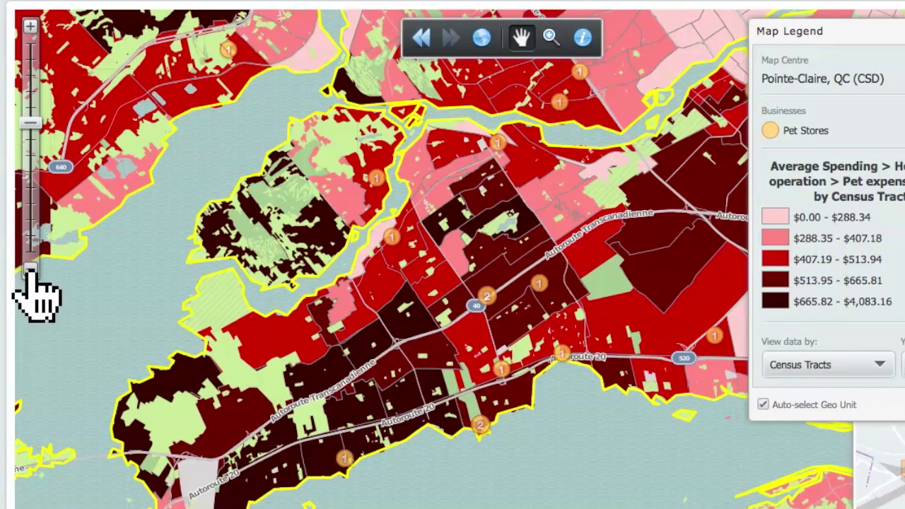
{"action": "left_click", "coordinate": [30, 270]}
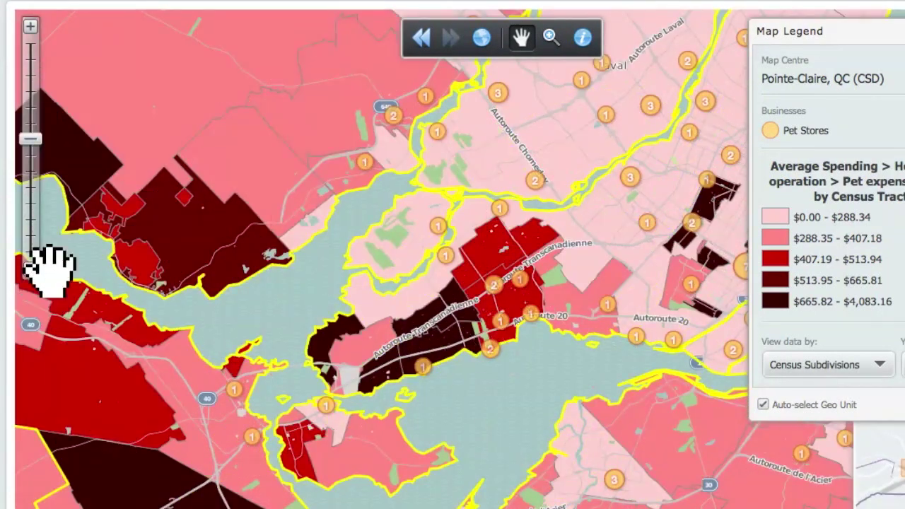
{"action": "left_click", "coordinate": [30, 270]}
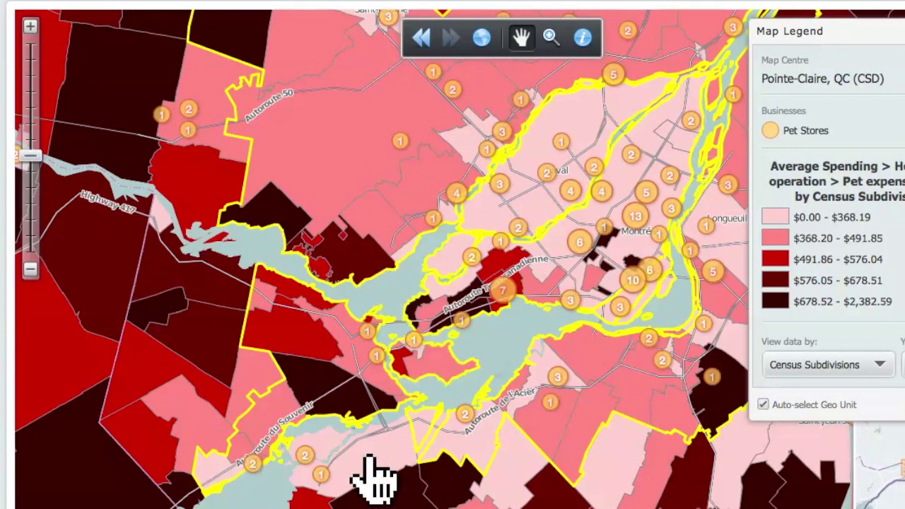
{"action": "left_click", "coordinate": [304, 454]}
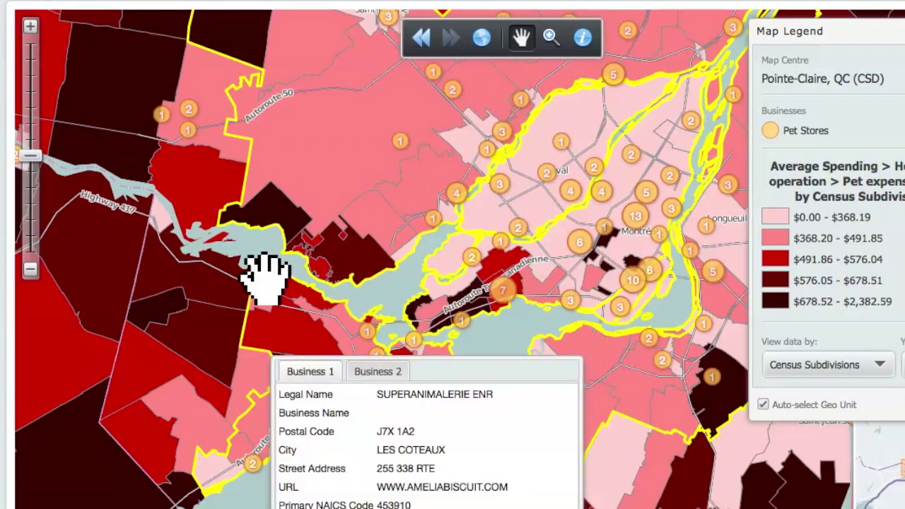
{"action": "left_click", "coordinate": [262, 270]}
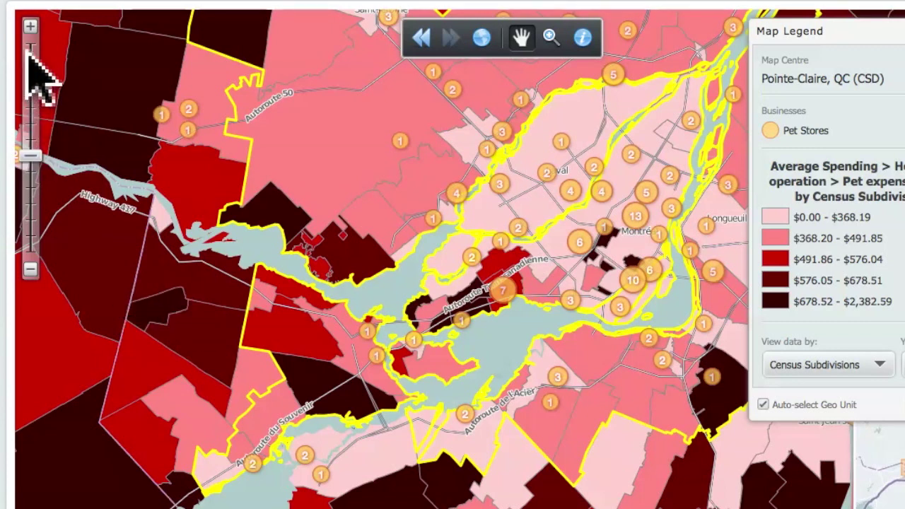
Step: Zoom in one level and pan west toward Rigaud and South Glengarry
{"action": "left_click", "coordinate": [30, 27]}
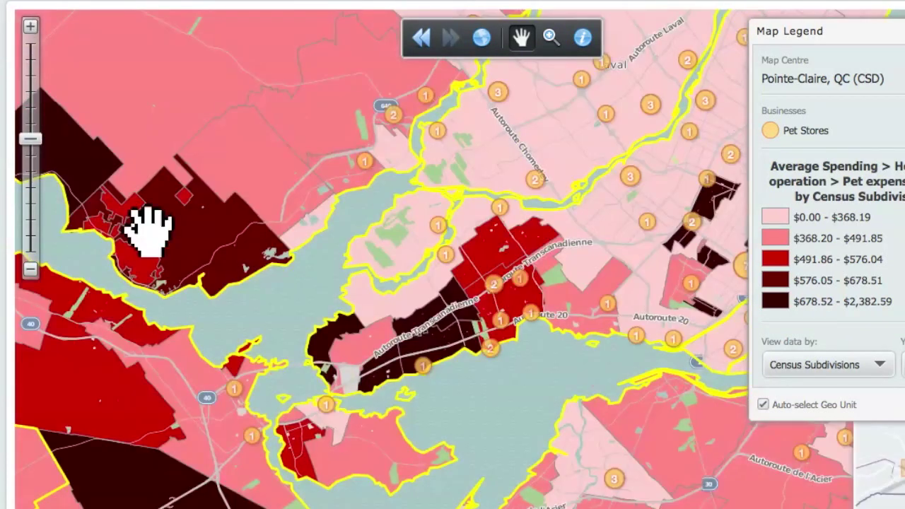
{"action": "left_click_drag", "start_coordinate": [151, 223], "coordinate": [454, 262]}
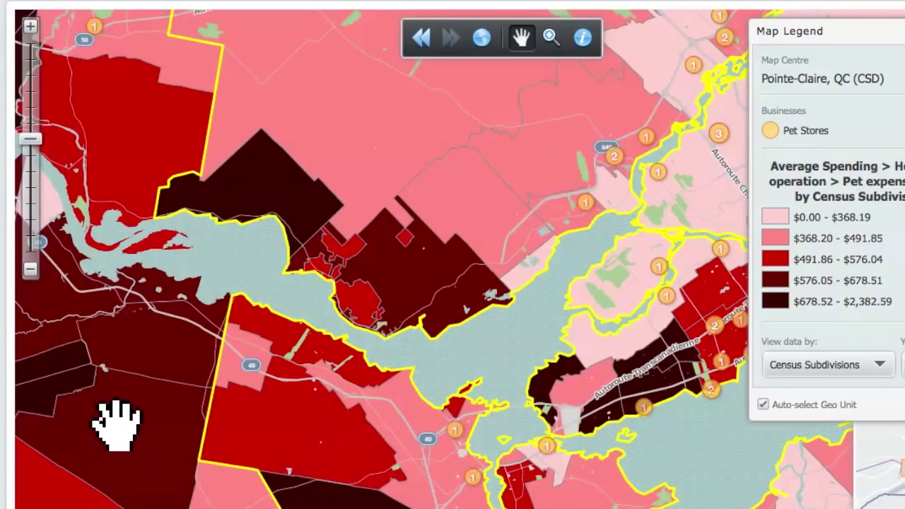
{"action": "left_click_drag", "start_coordinate": [117, 425], "coordinate": [504, 484]}
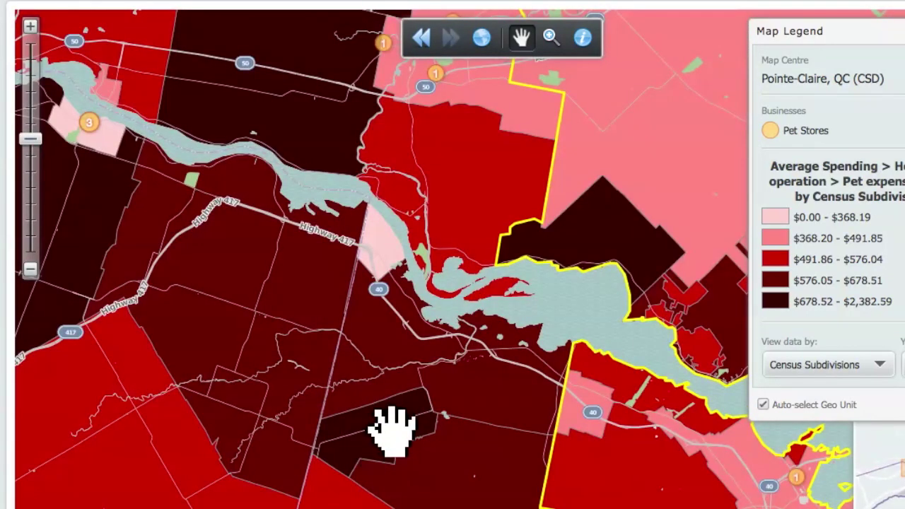
{"action": "left_click_drag", "start_coordinate": [488, 429], "coordinate": [468, 347]}
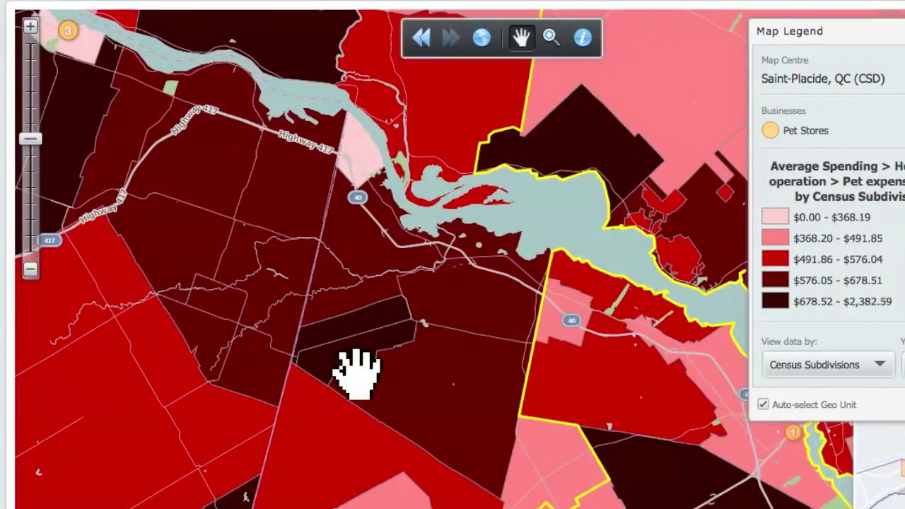
{"action": "left_click_drag", "start_coordinate": [400, 431], "coordinate": [515, 262]}
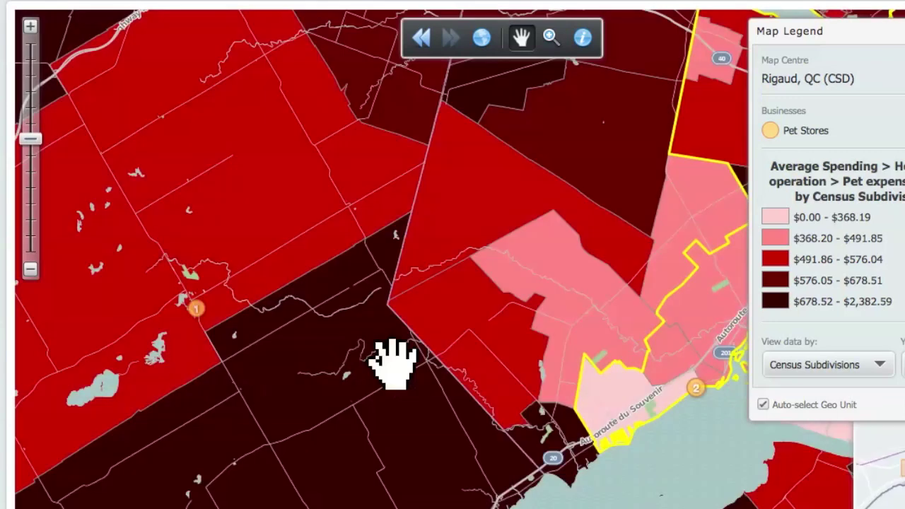
{"action": "left_click_drag", "start_coordinate": [347, 411], "coordinate": [441, 273]}
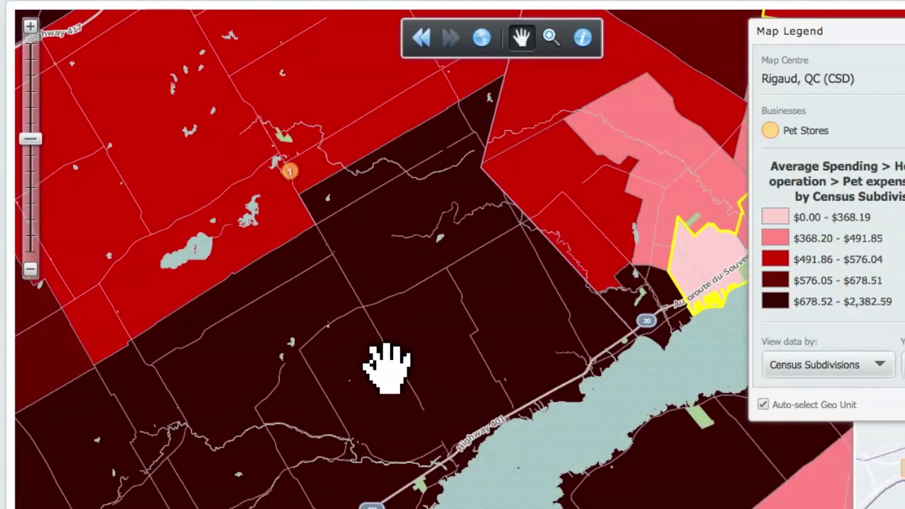
Step: Zoom out two levels to Census Divisions and recentre on the Montréal region
{"action": "left_click", "coordinate": [31, 270]}
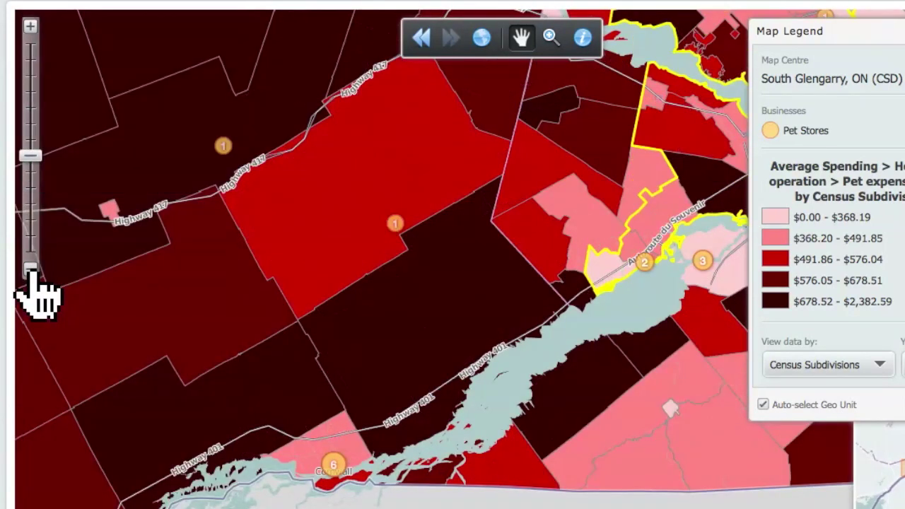
{"action": "left_click", "coordinate": [30, 270]}
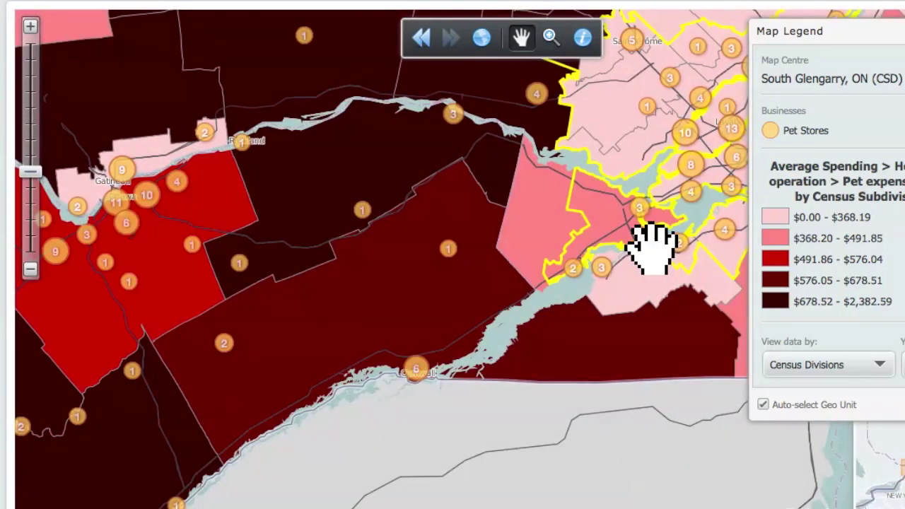
{"action": "left_click_drag", "start_coordinate": [652, 246], "coordinate": [339, 417]}
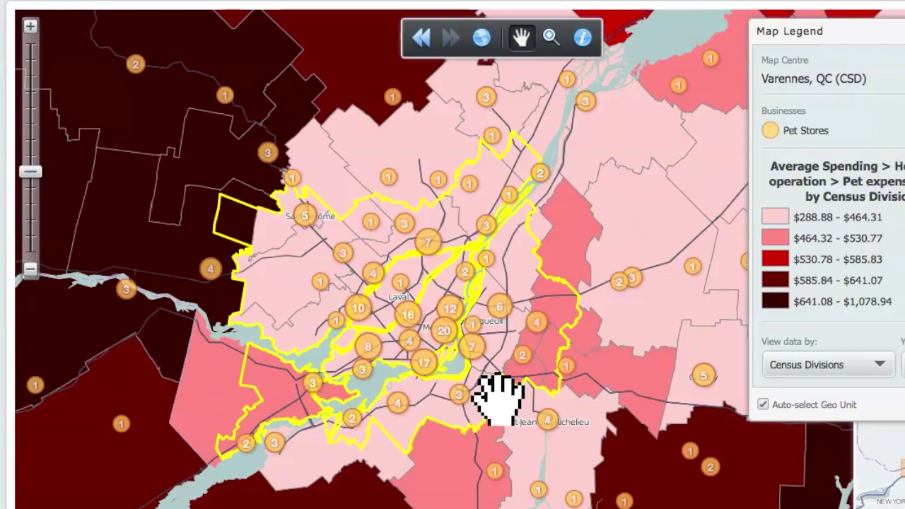
Step: Centre the Census Tract map on La Prairie and check the SOS PITOU ET MINOU store
{"action": "scroll", "coordinate": [498, 399], "scroll_direction": "up", "scroll_amount": 3}
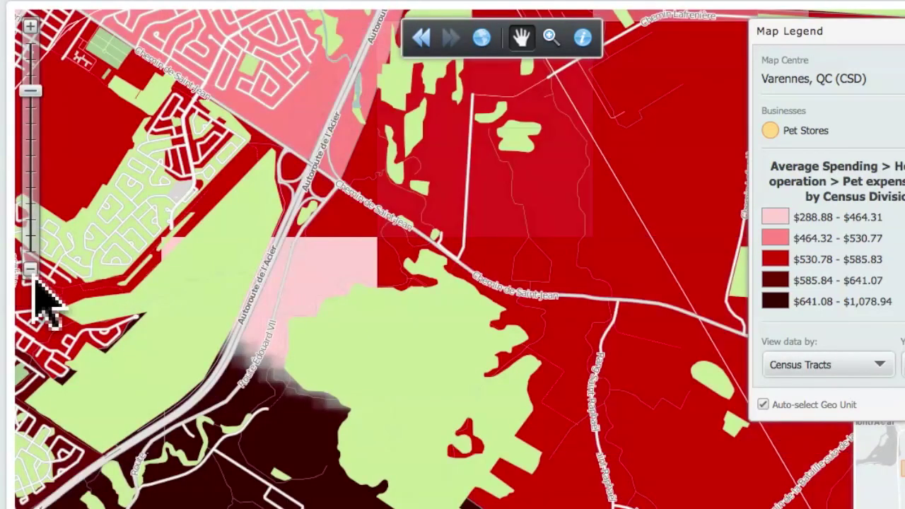
{"action": "left_click_drag", "start_coordinate": [430, 268], "coordinate": [417, 508]}
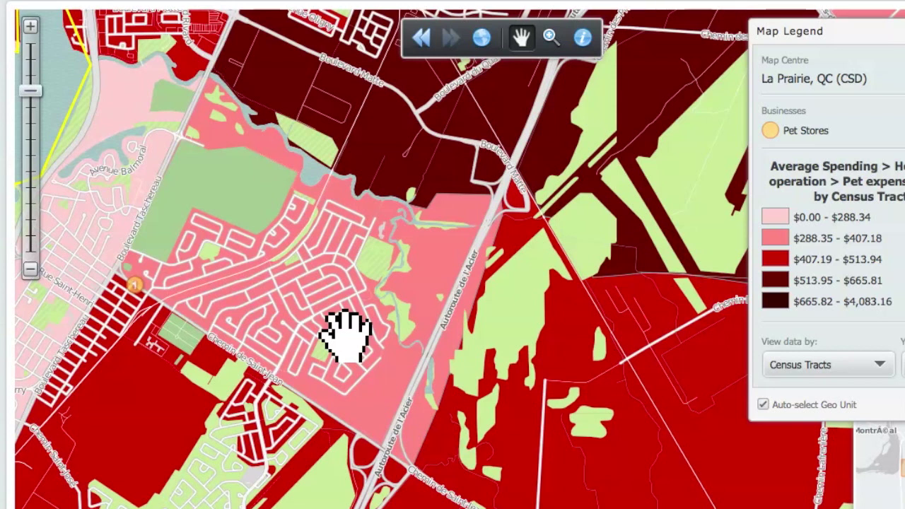
{"action": "left_click", "coordinate": [30, 269]}
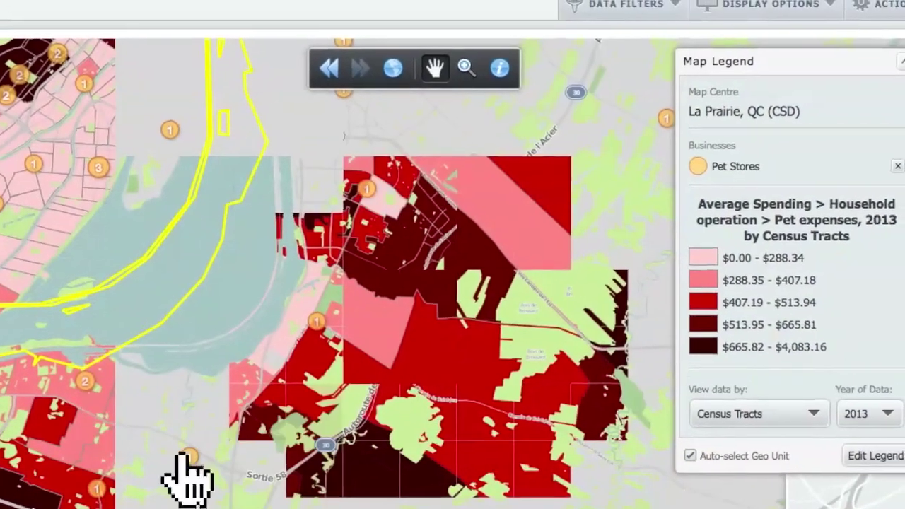
{"action": "left_click", "coordinate": [208, 471]}
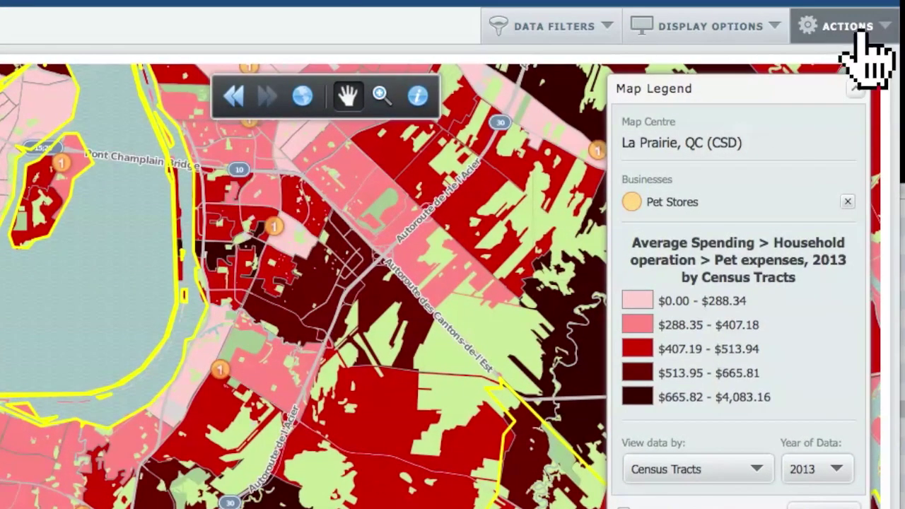
{"action": "left_click", "coordinate": [875, 28]}
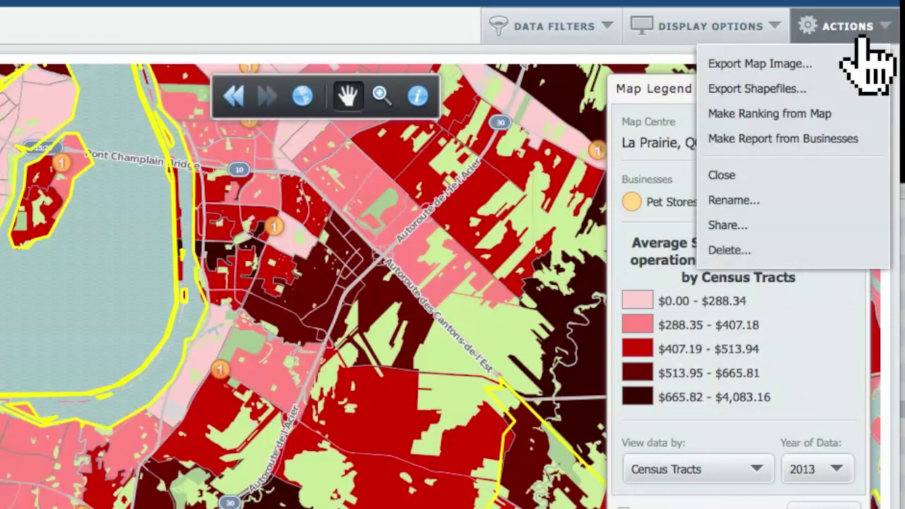